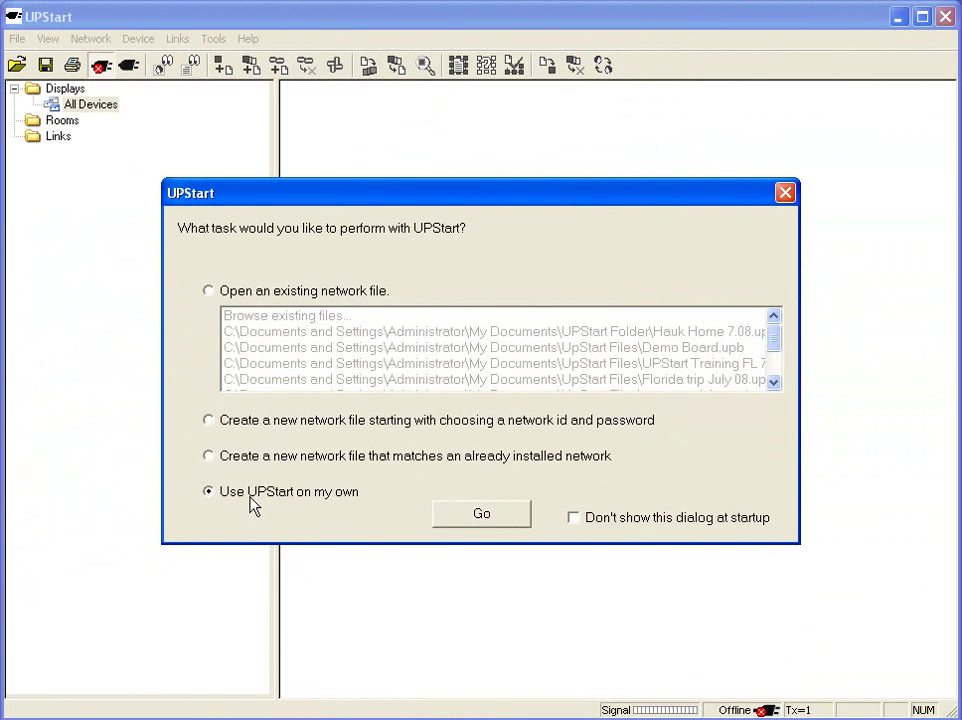
# Dismiss the startup dialog with 'Use UPStart on my own', leaving an empty online device window
pyautogui.click(491, 520)
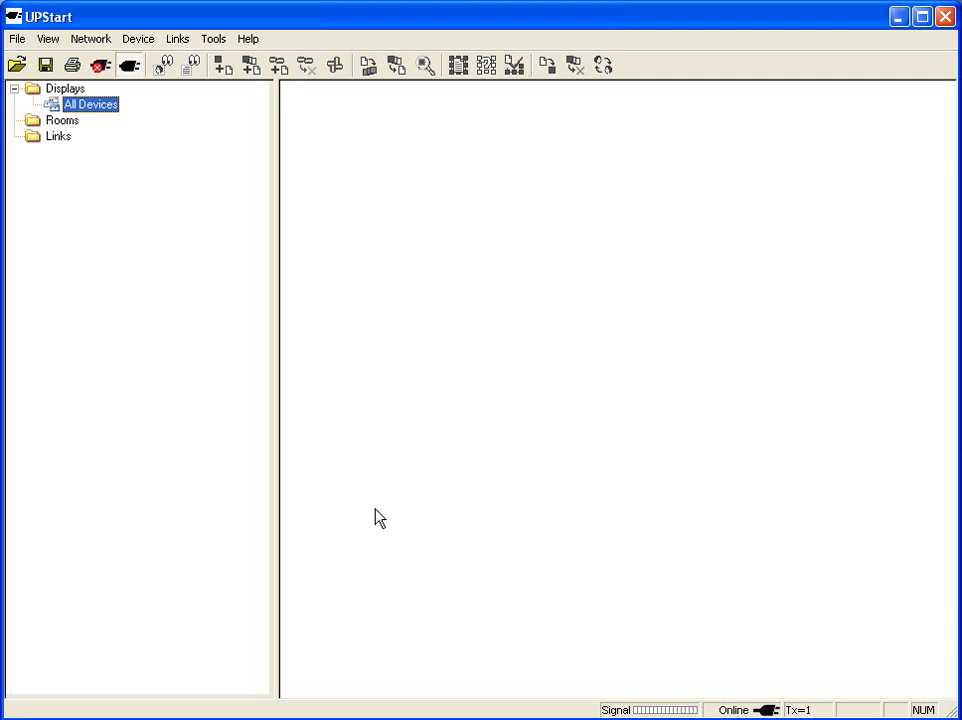
pyautogui.click(17, 39)
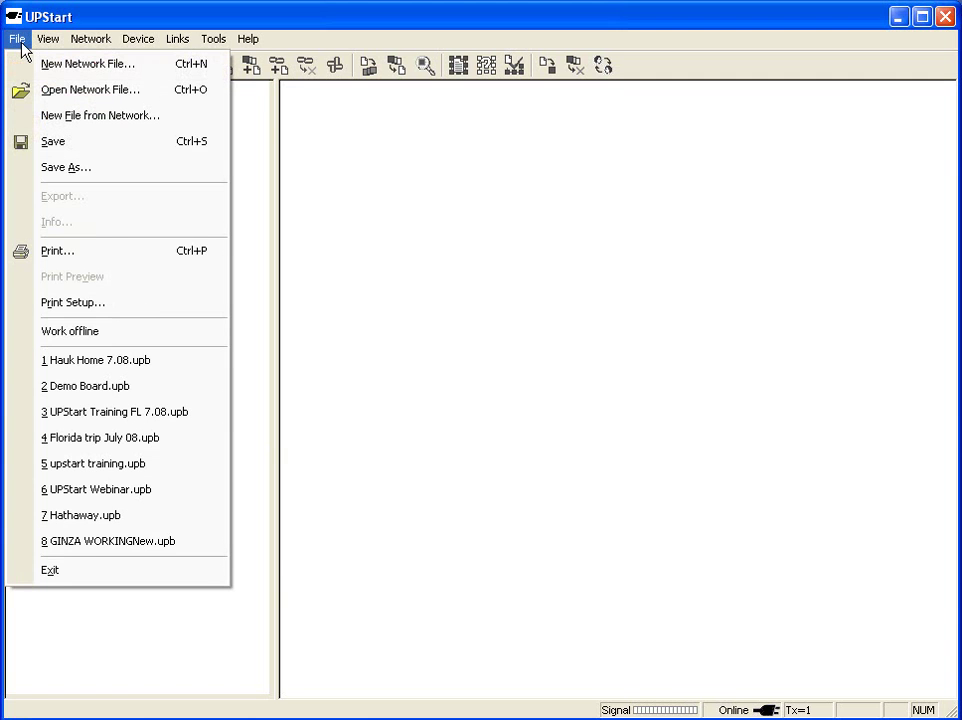
pyautogui.click(75, 64)
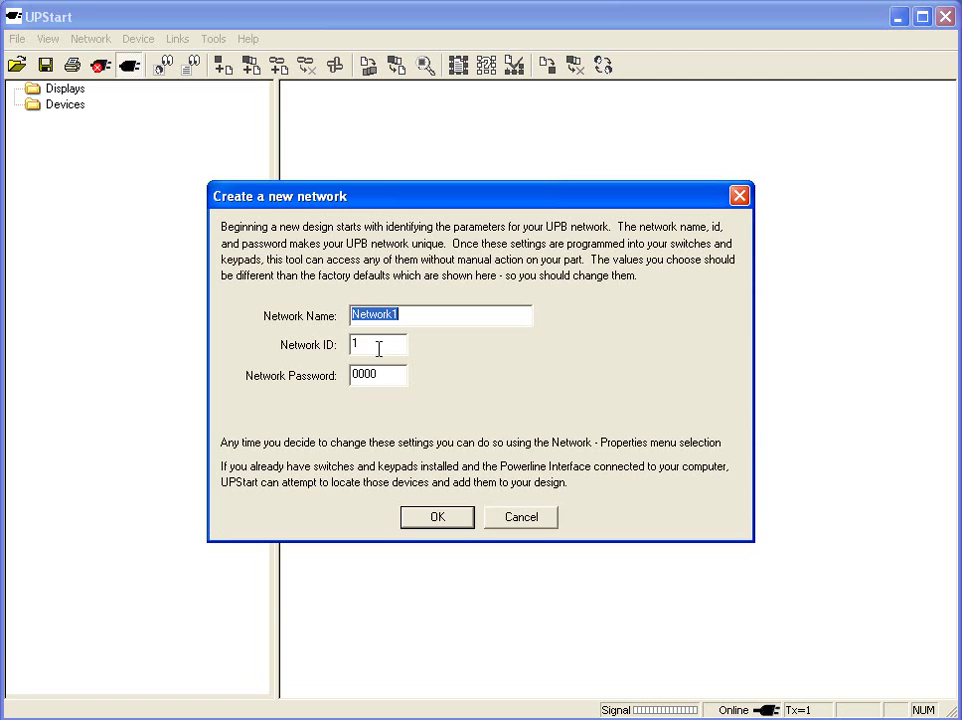
pyautogui.press('Return')
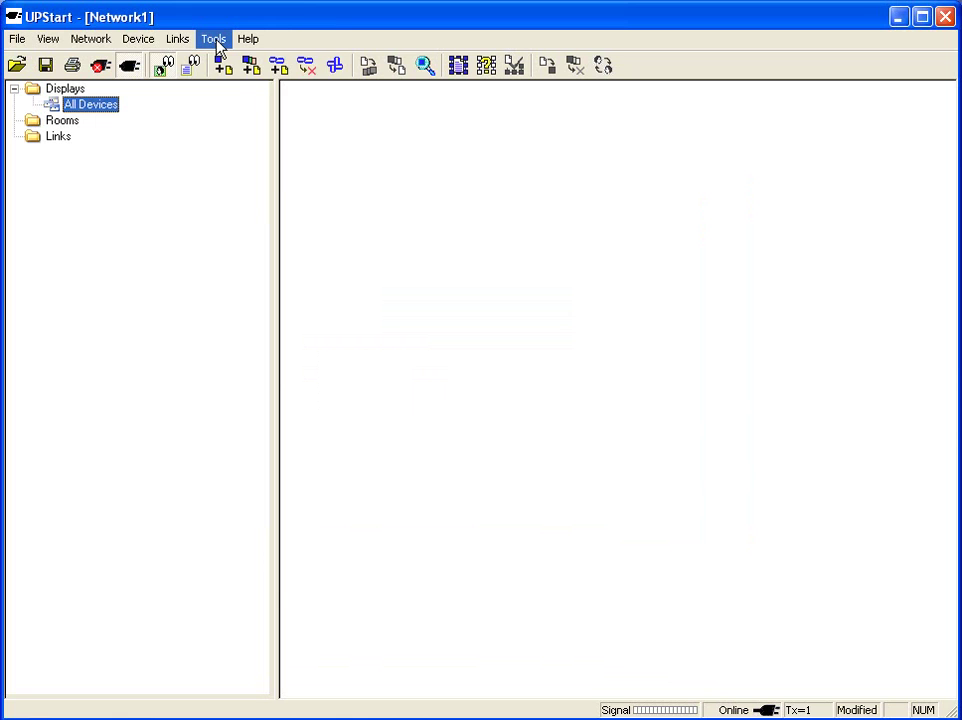
# Select the Powerline Interface Module (PIM) as the UPB interface, find it on Comm 5, and connect
pyautogui.click(217, 42)
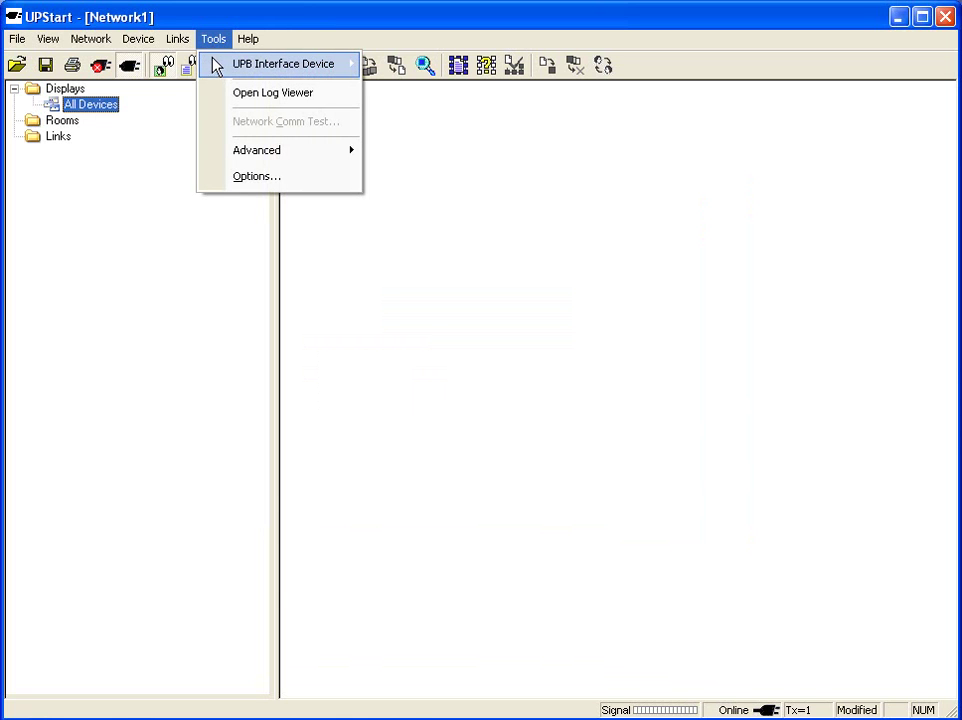
pyautogui.moveTo(215, 66)
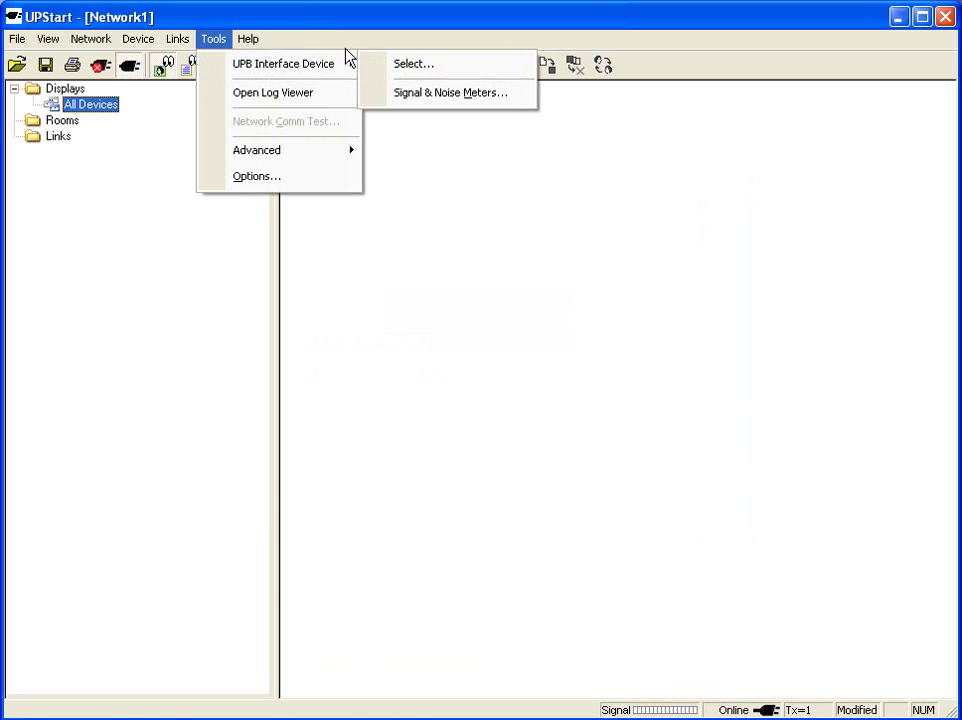
pyautogui.click(423, 65)
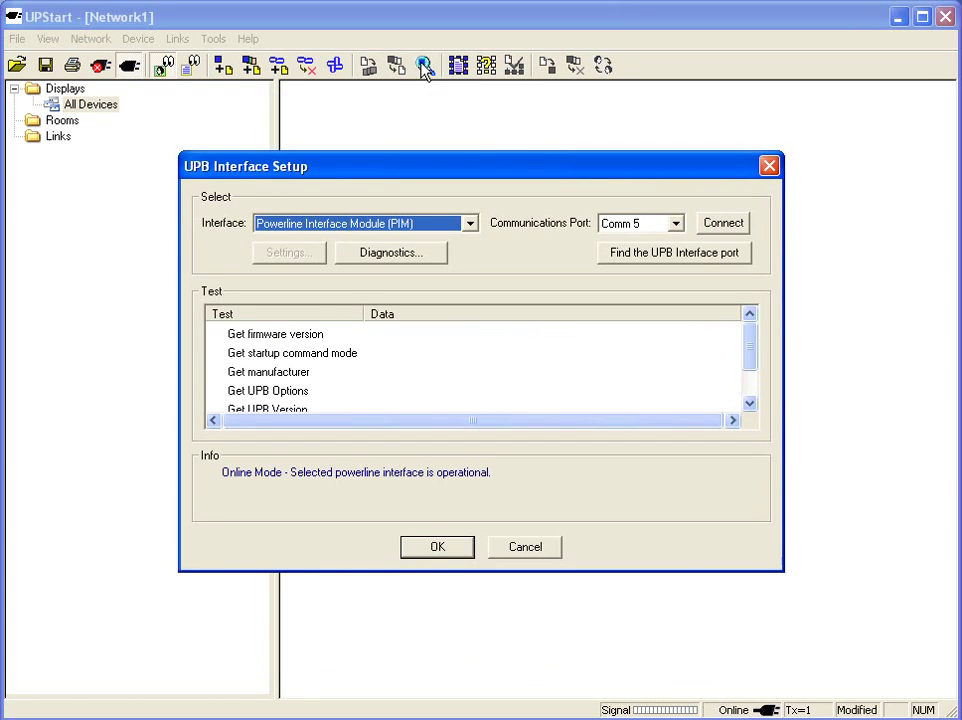
pyautogui.click(469, 224)
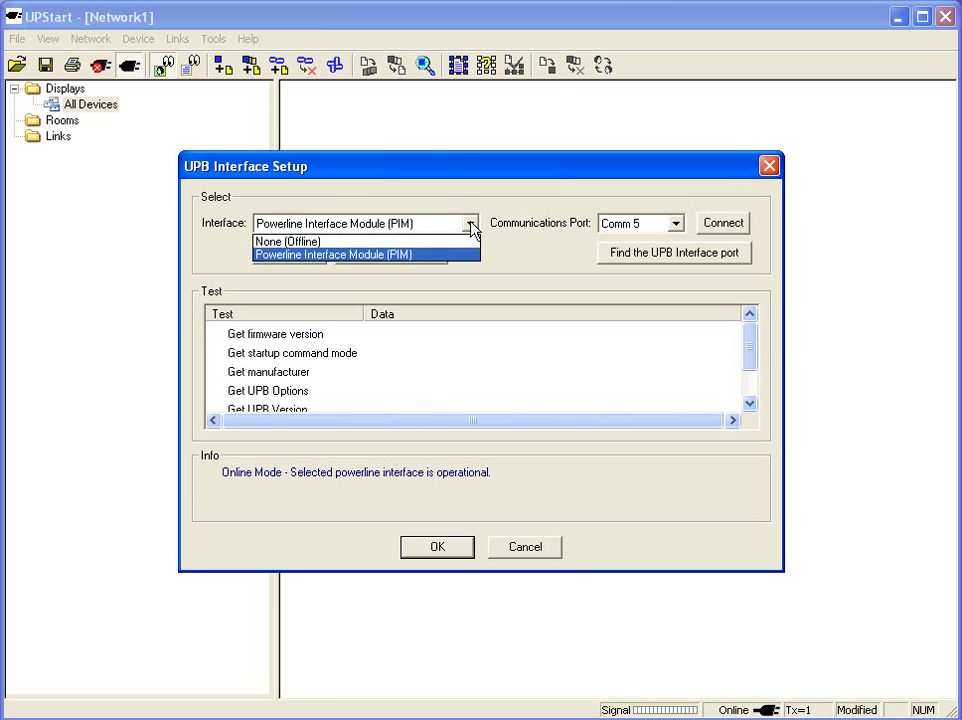
pyautogui.click(420, 254)
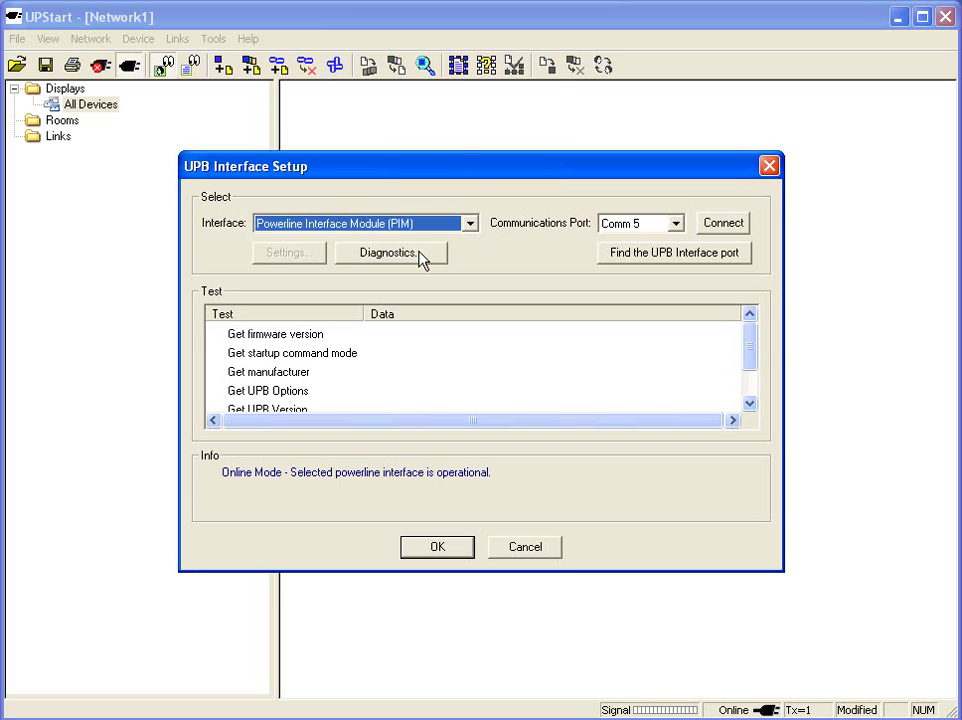
pyautogui.click(670, 256)
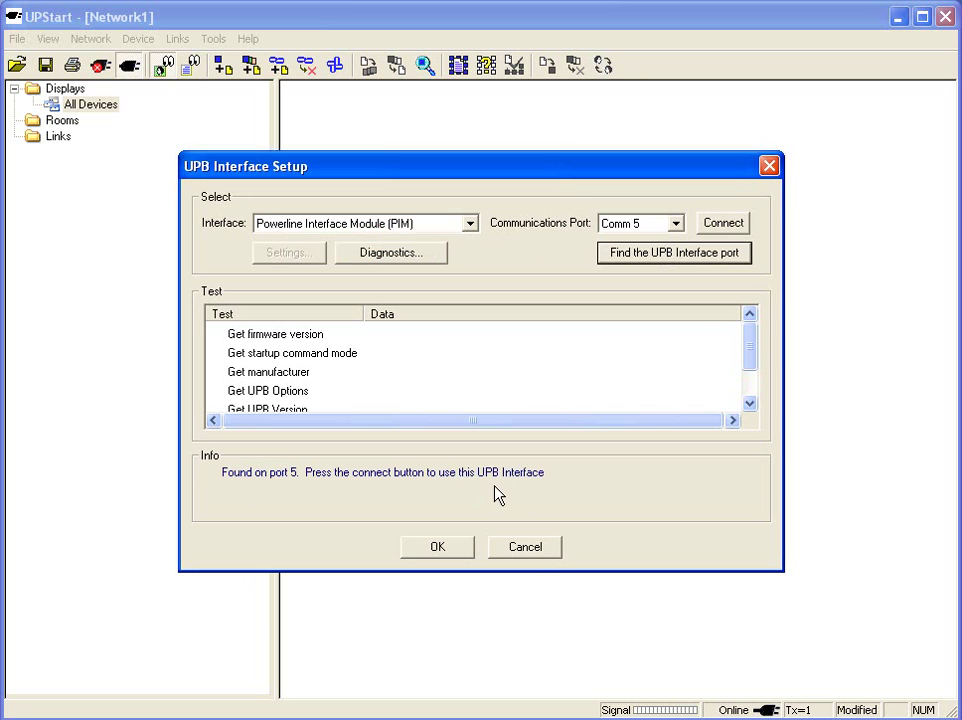
pyautogui.click(722, 223)
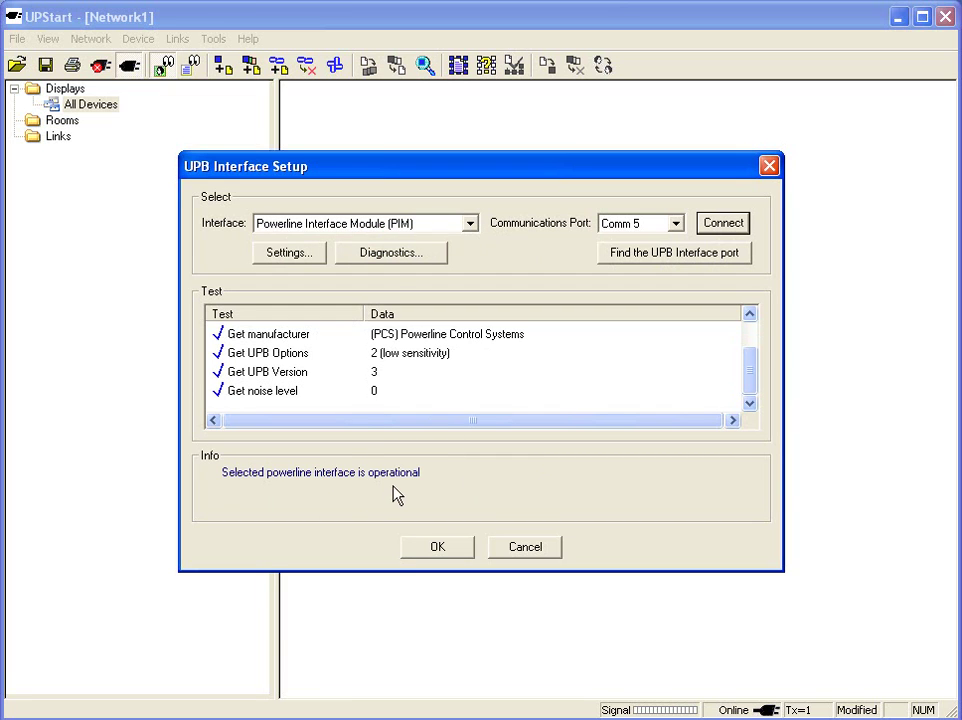
# Review the Signal & Noise Meters (Excellent signal, no noise), then accept the UPB Interface Setup
pyautogui.click(391, 254)
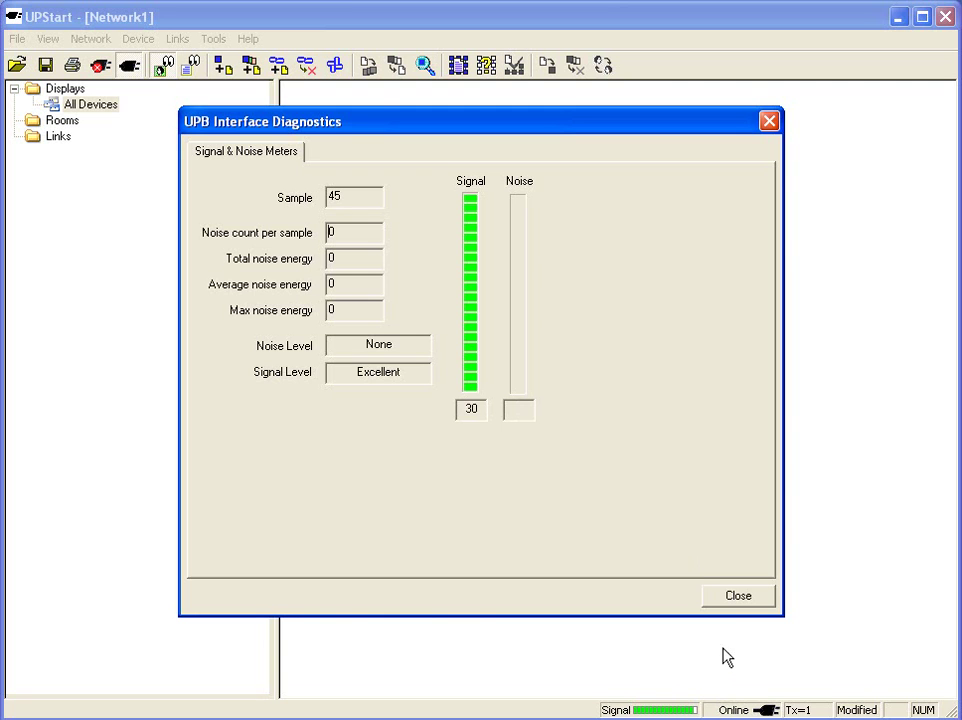
pyautogui.click(736, 604)
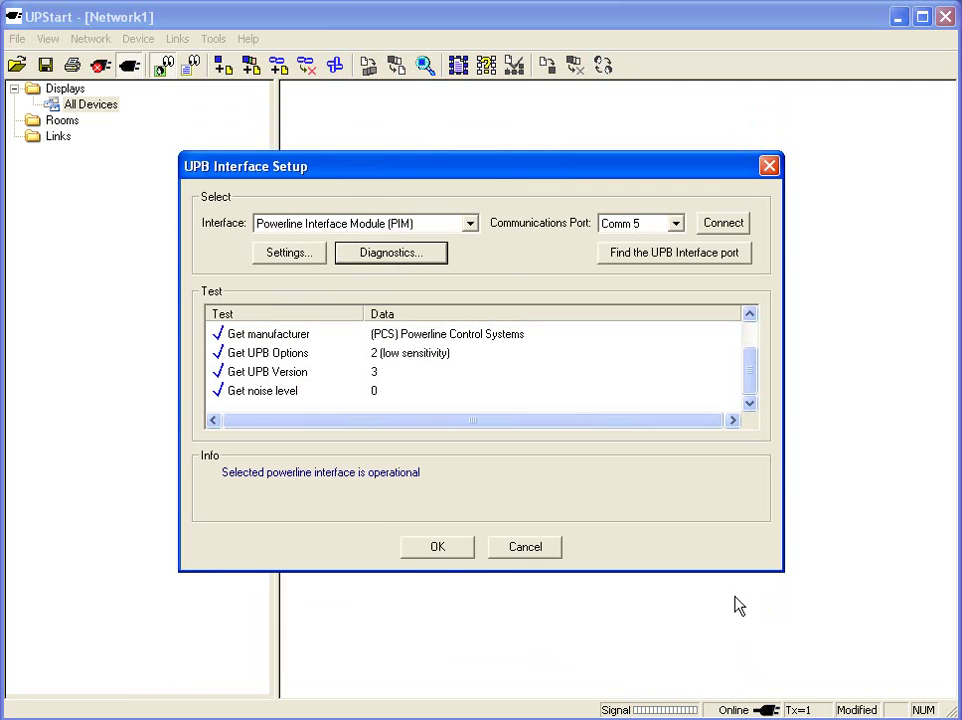
pyautogui.click(437, 548)
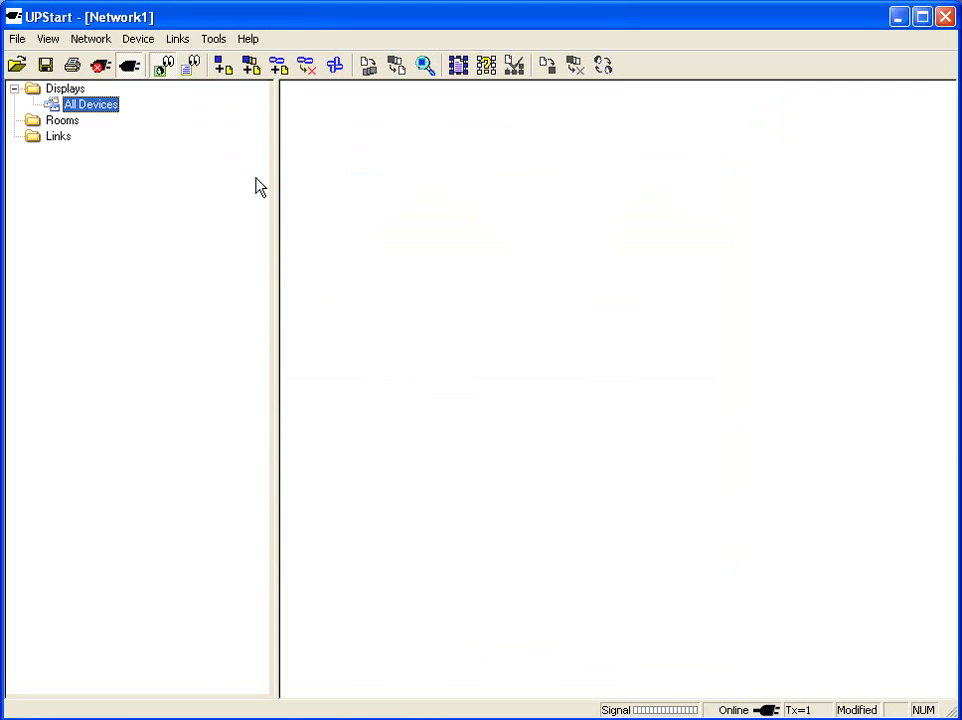
# Run the Add Device wizard to read the setup-mode switch, found as a WS1D Standard Dimmer
pyautogui.click(135, 42)
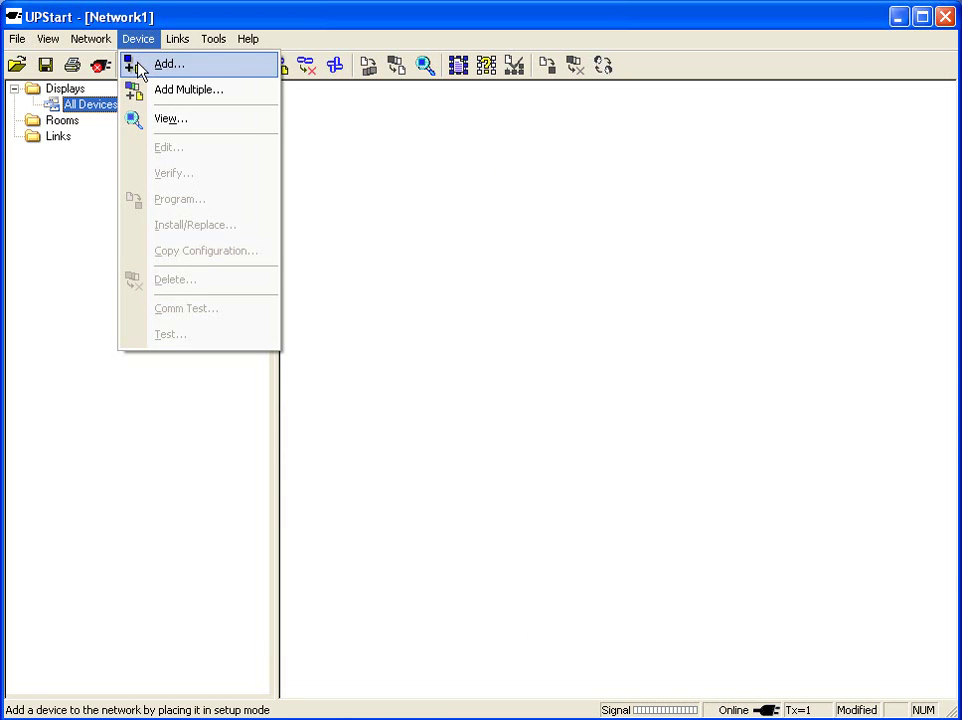
pyautogui.click(378, 152)
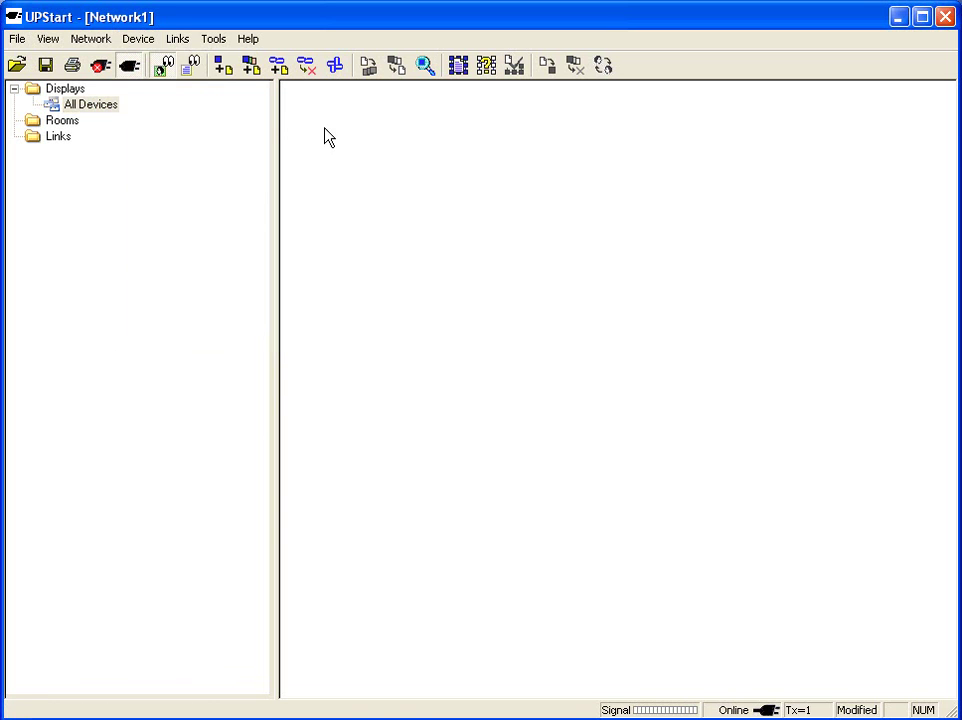
pyautogui.click(225, 72)
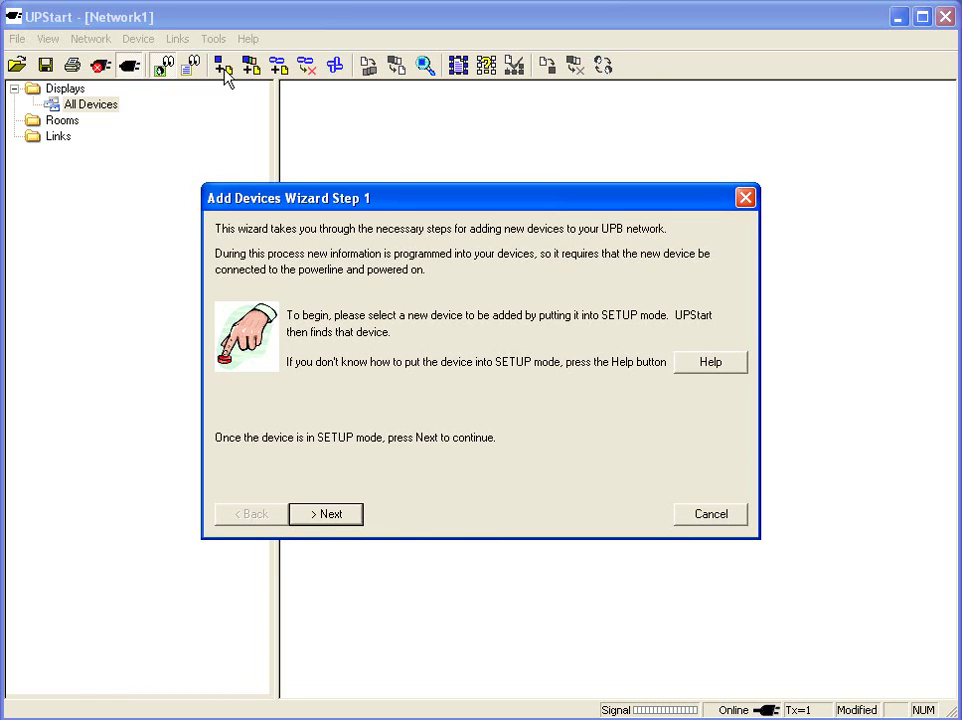
pyautogui.click(333, 516)
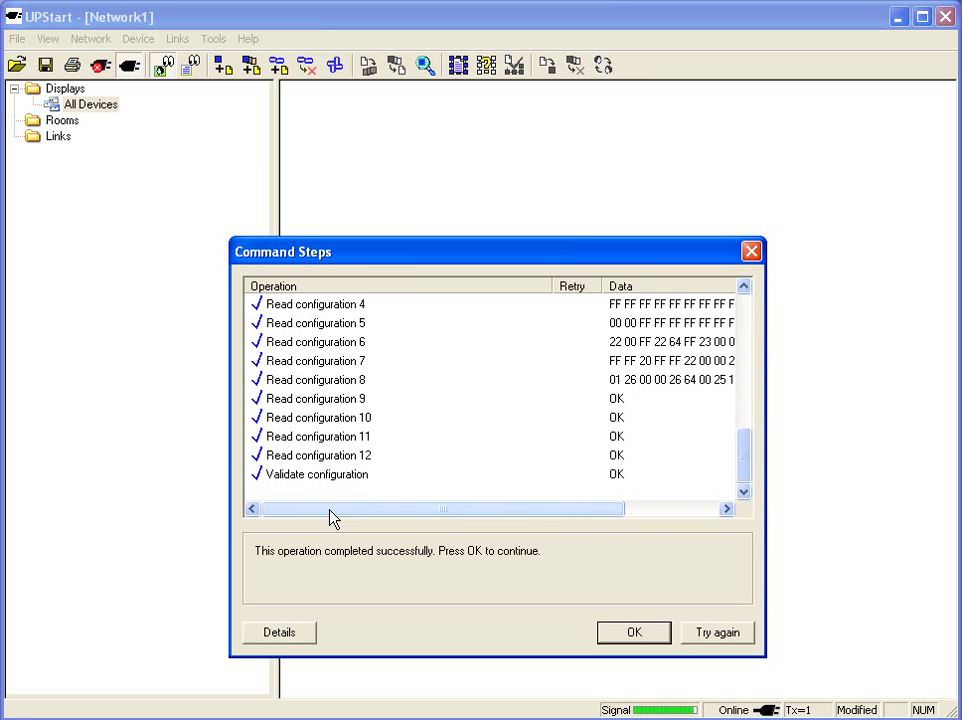
pyautogui.press('Return')
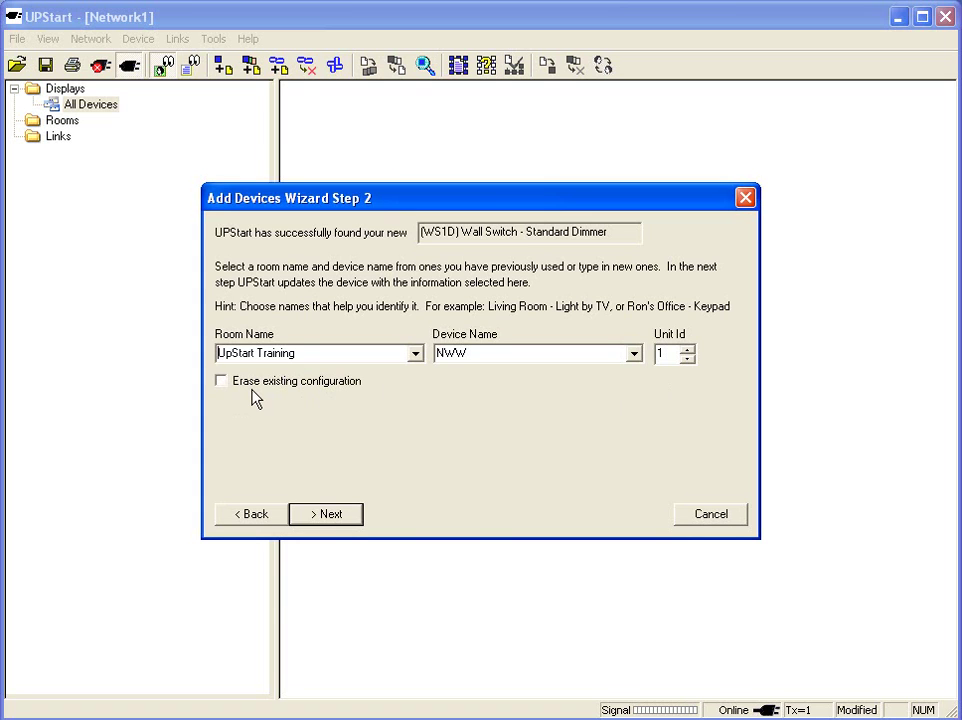
# Program the WS1D as Unit 1 named NWW in room UpStart Training
pyautogui.hotkey('shift', 'Home')
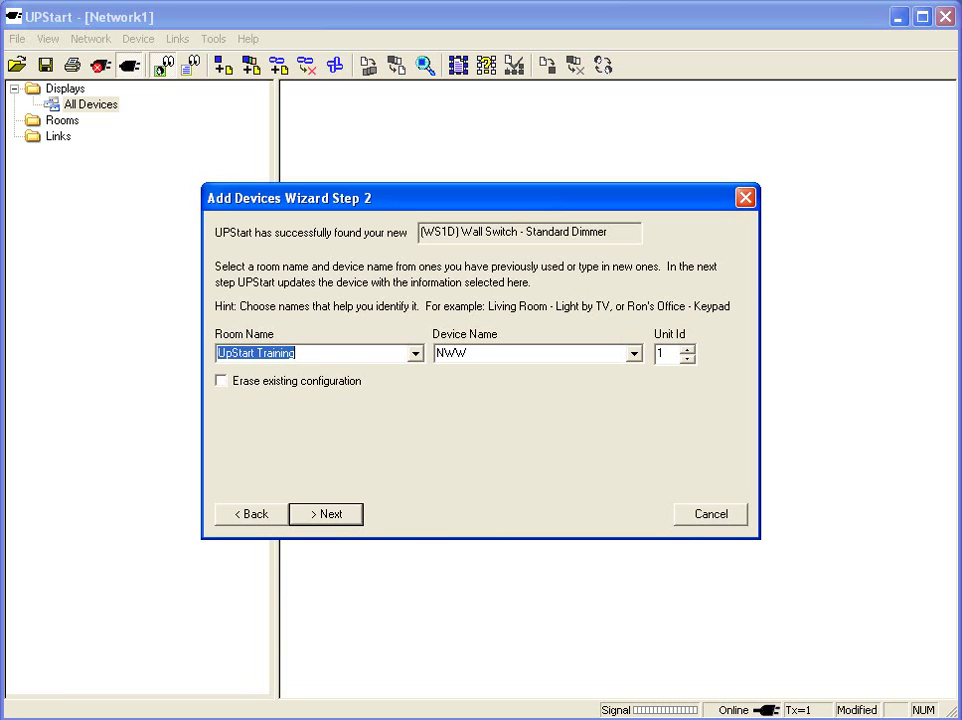
pyautogui.click(331, 517)
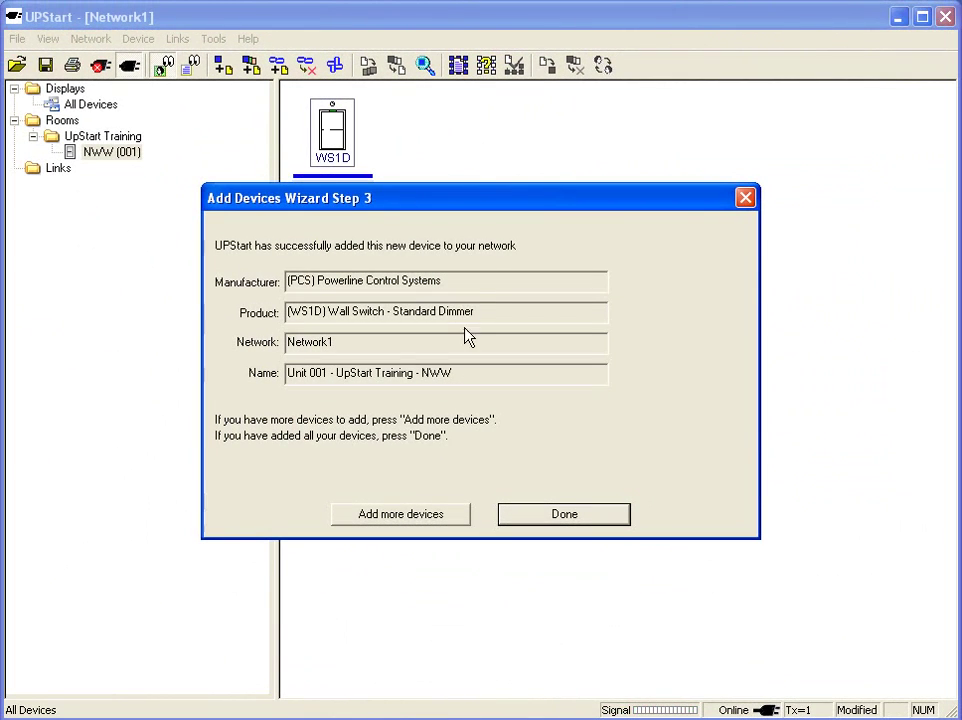
# Move the wizard aside and finish, so Link001–Link006 and Link008 show the NWW preset entries
pyautogui.moveTo(497, 205); pyautogui.dragTo(494, 280)
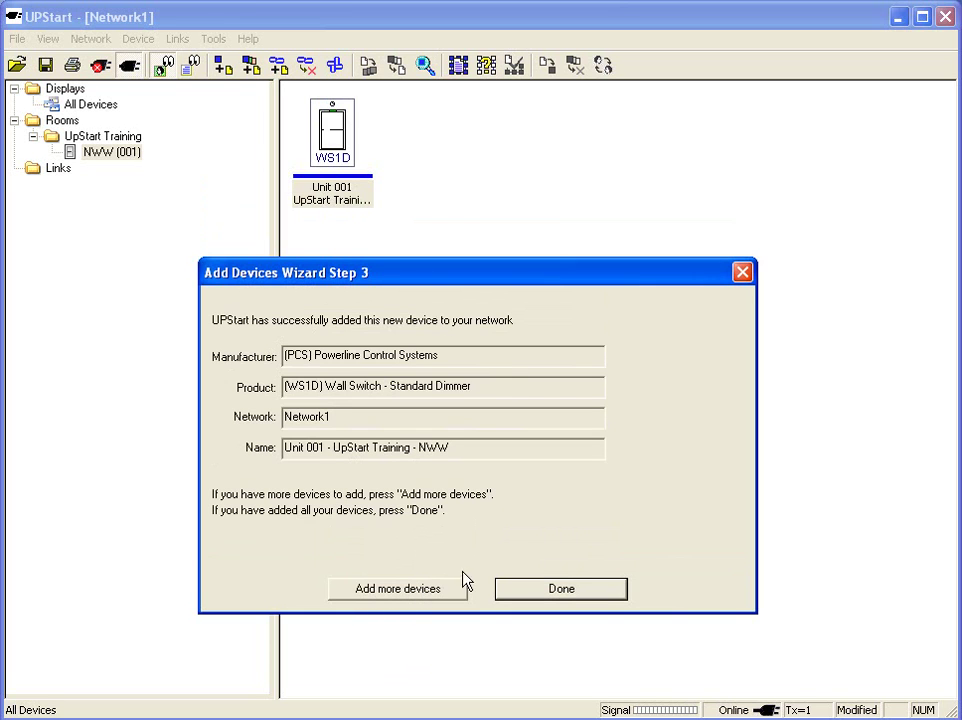
pyautogui.click(550, 598)
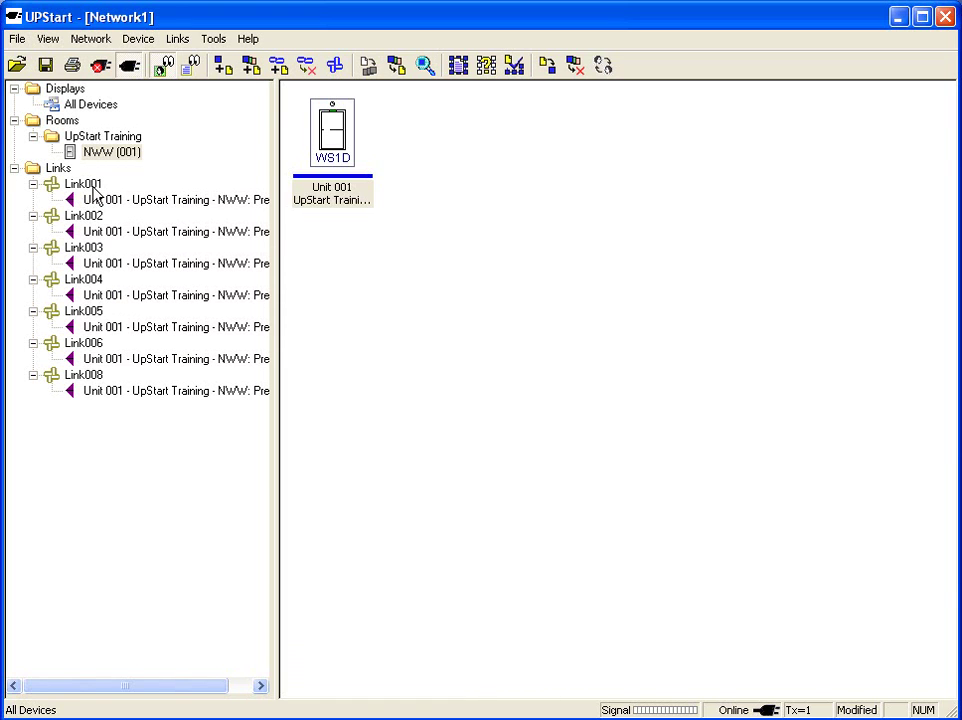
pyautogui.click(142, 44)
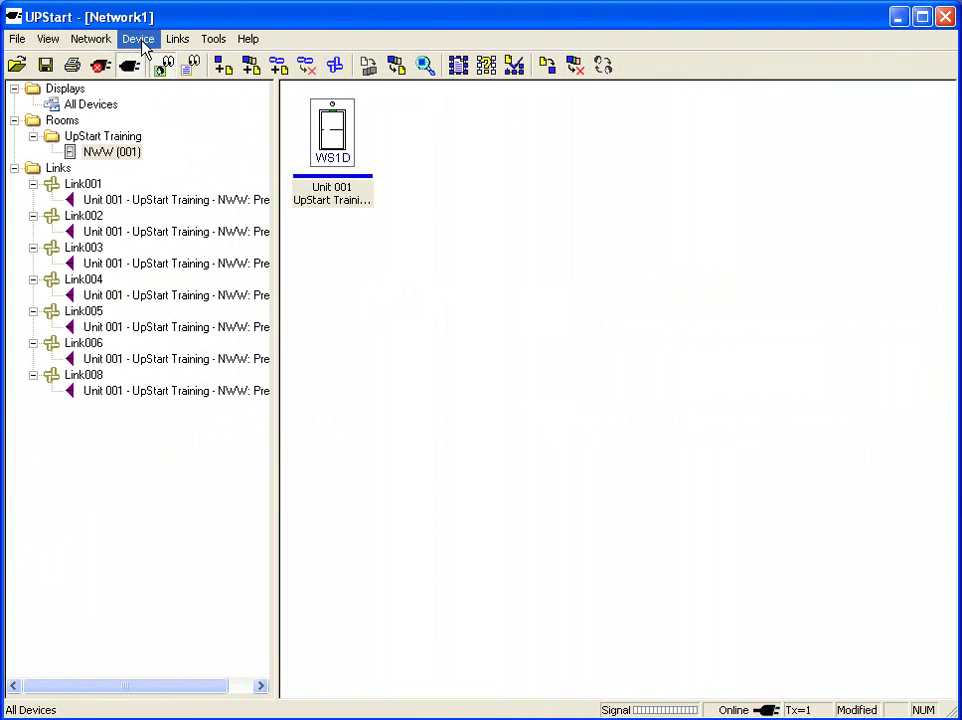
# Start Device > Add Multiple and advance past the network checks to the setup-mode step
pyautogui.click(141, 42)
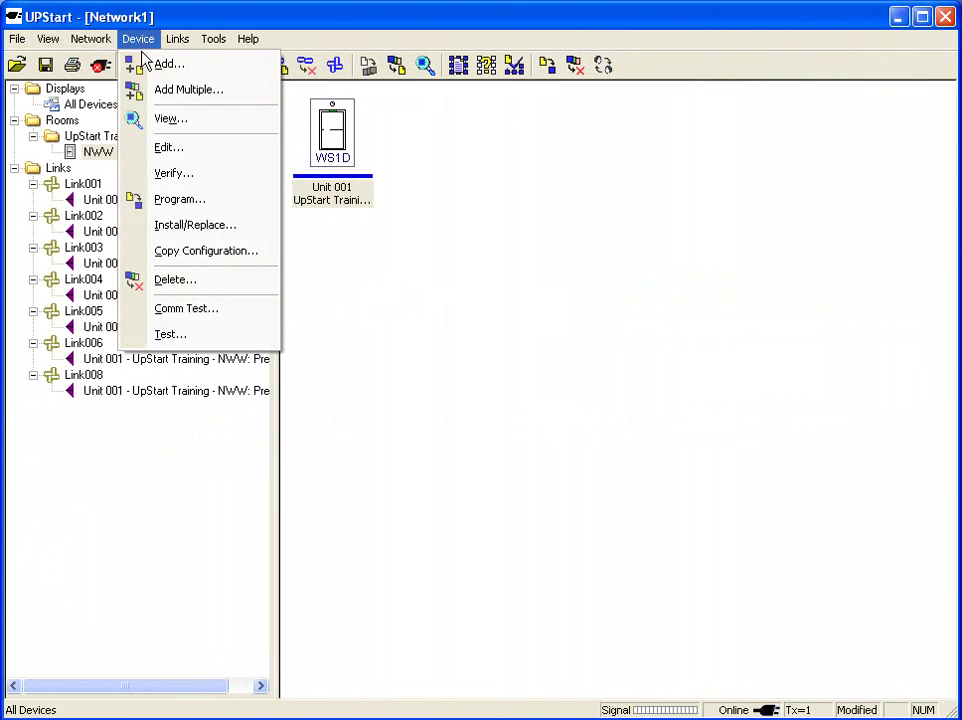
pyautogui.click(175, 90)
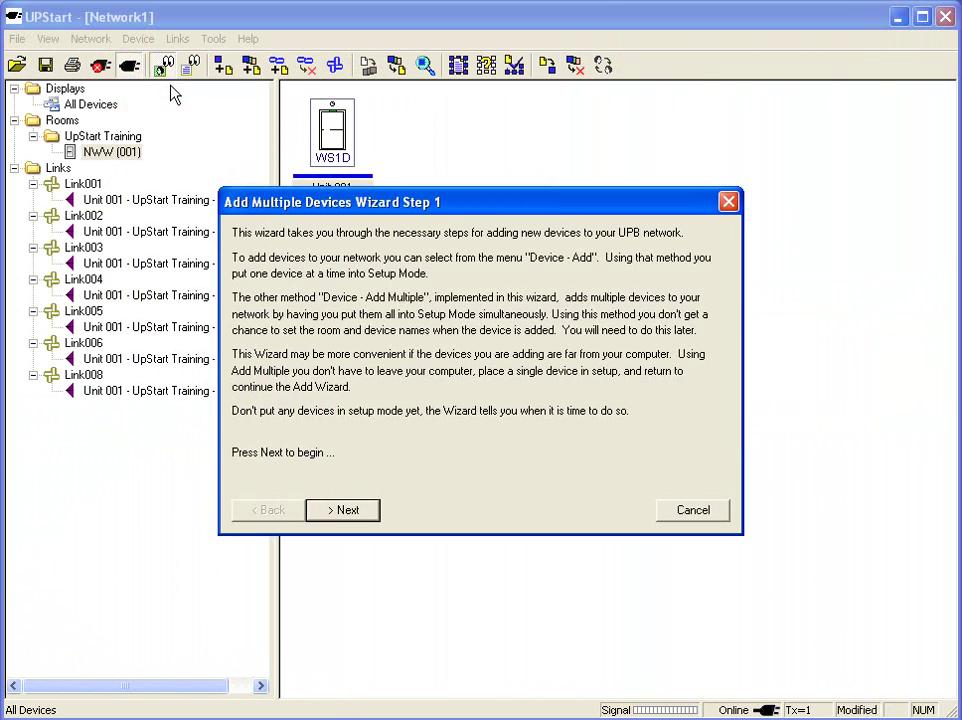
pyautogui.click(369, 511)
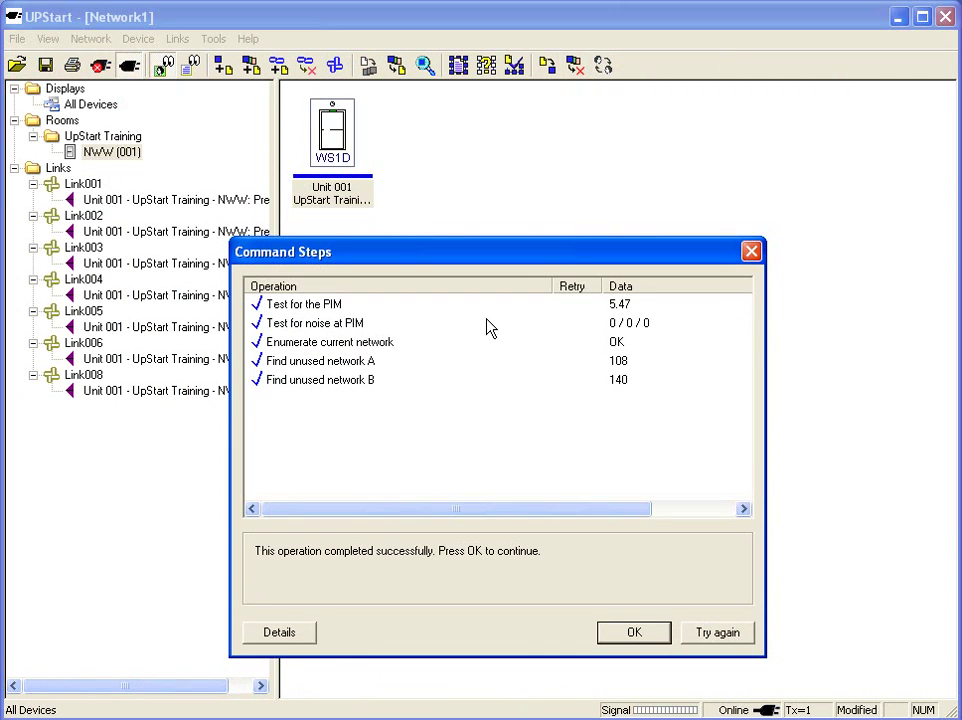
pyautogui.press('Return')
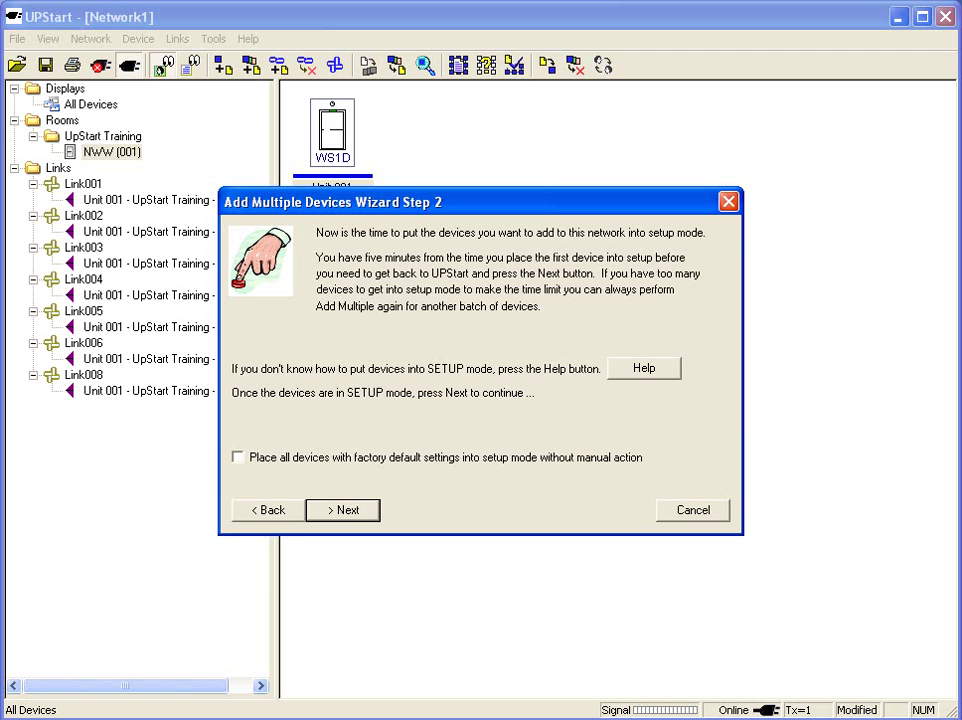
# Add the setup-mode KPC6 keypad and two WS1D dimmers, reaching 3 devices successfully added
pyautogui.click(352, 509)
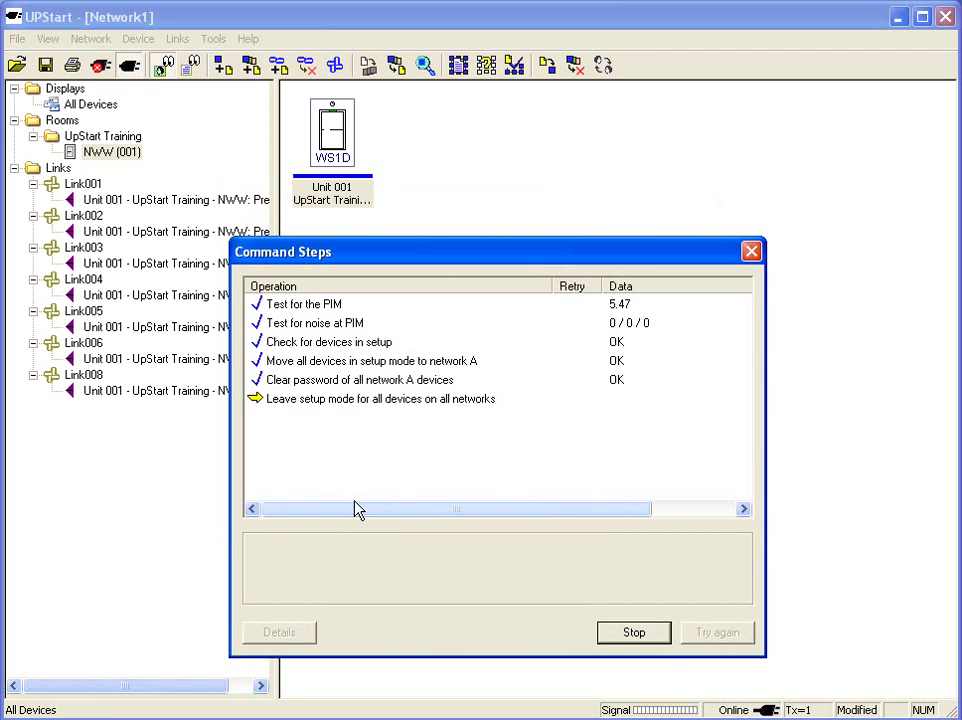
pyautogui.press('Return')
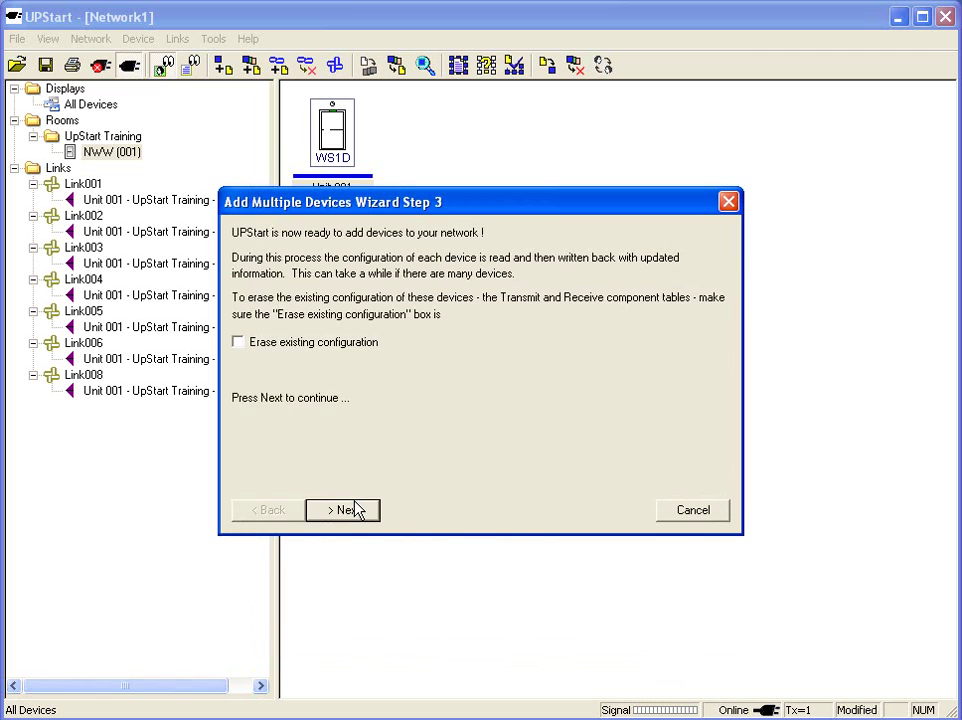
pyautogui.click(356, 510)
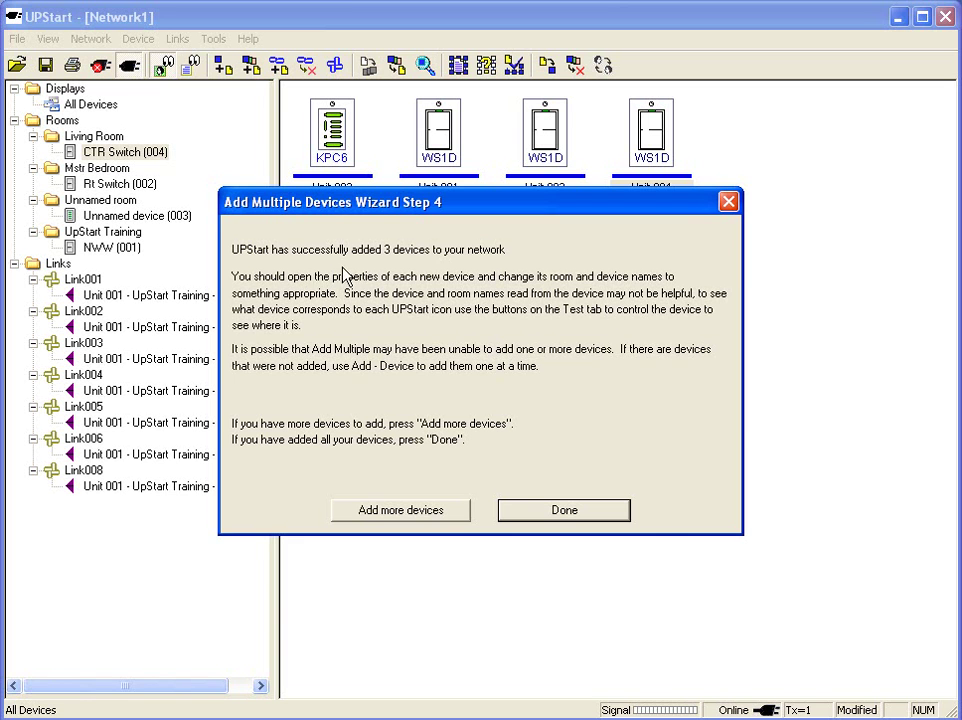
# Move the wizard to read the unit labels, then finish with four units and KPC6 Unit 003 links
pyautogui.moveTo(477, 210); pyautogui.dragTo(543, 320)
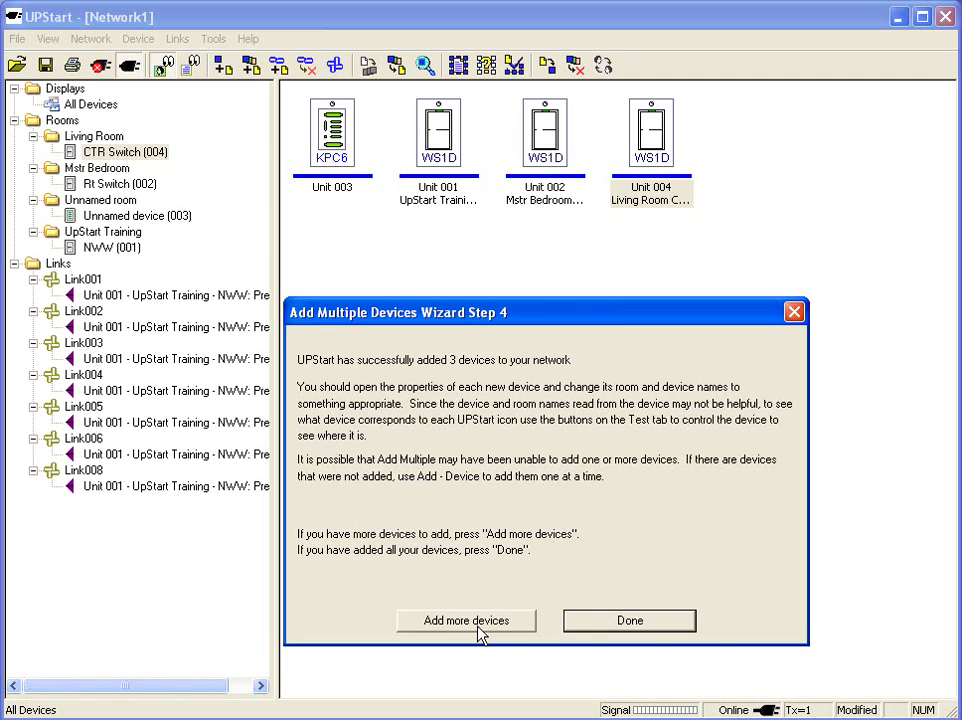
pyautogui.click(628, 622)
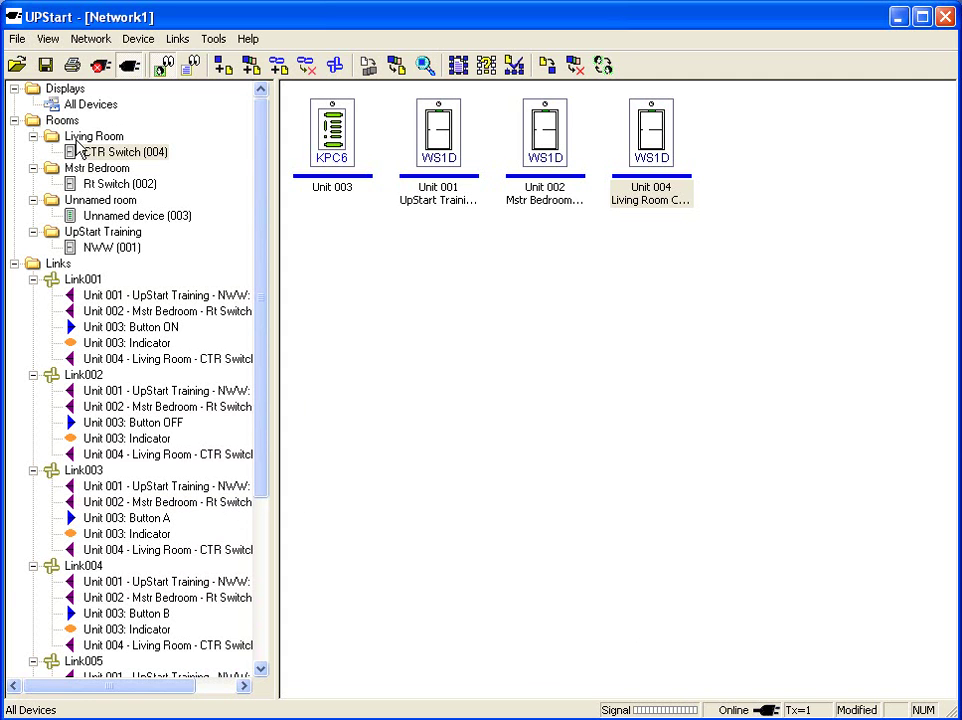
# Start a Save As of the network with the Desktop as the save location
pyautogui.click(17, 40)
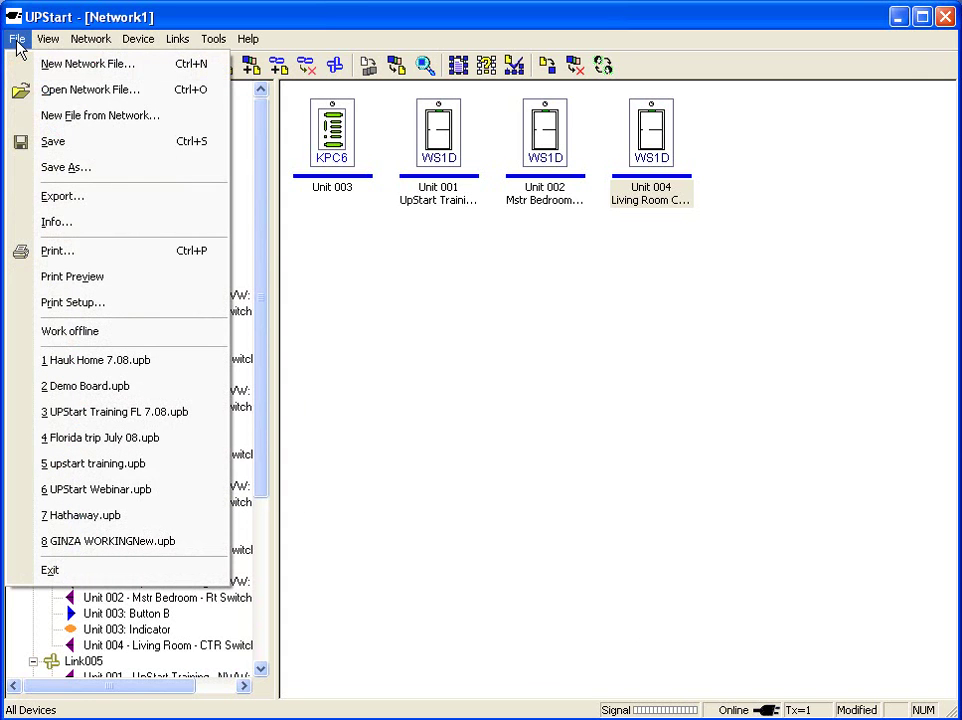
pyautogui.click(69, 166)
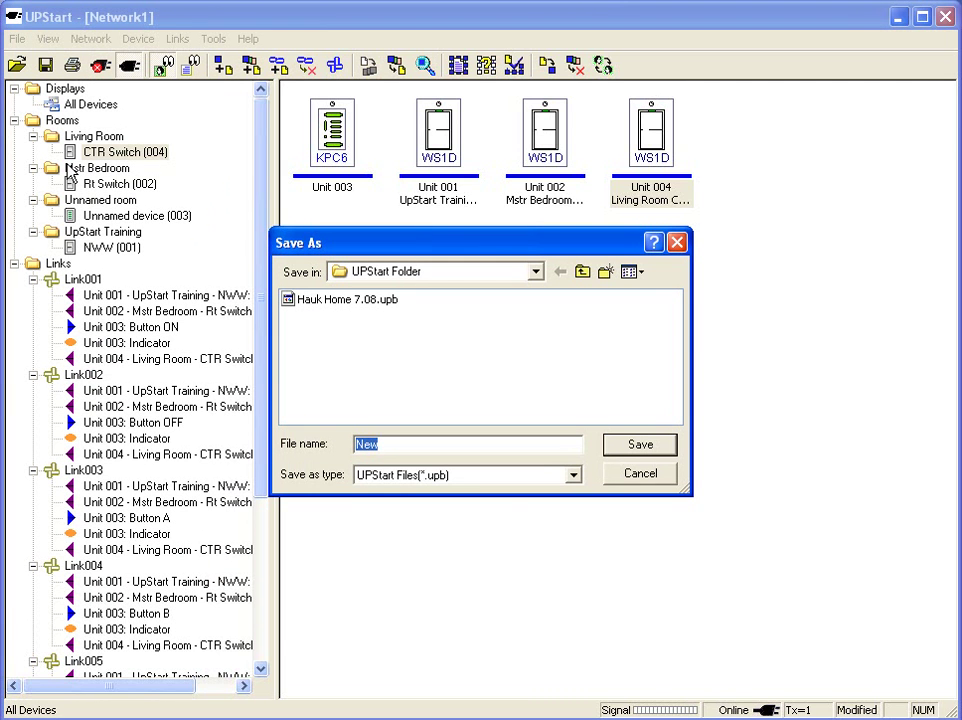
pyautogui.click(535, 277)
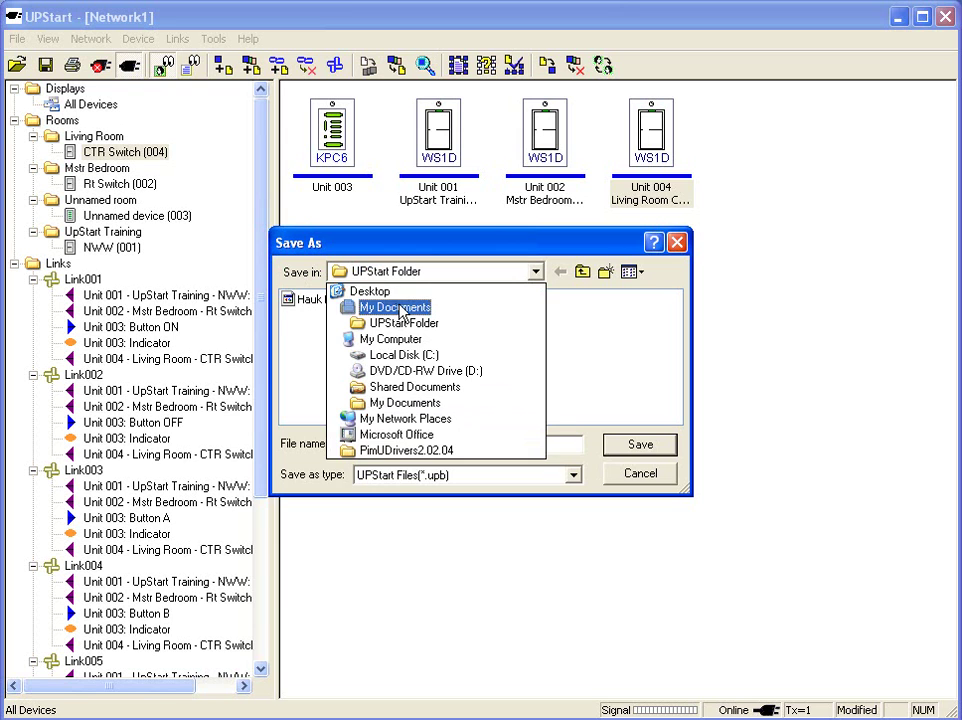
pyautogui.click(375, 292)
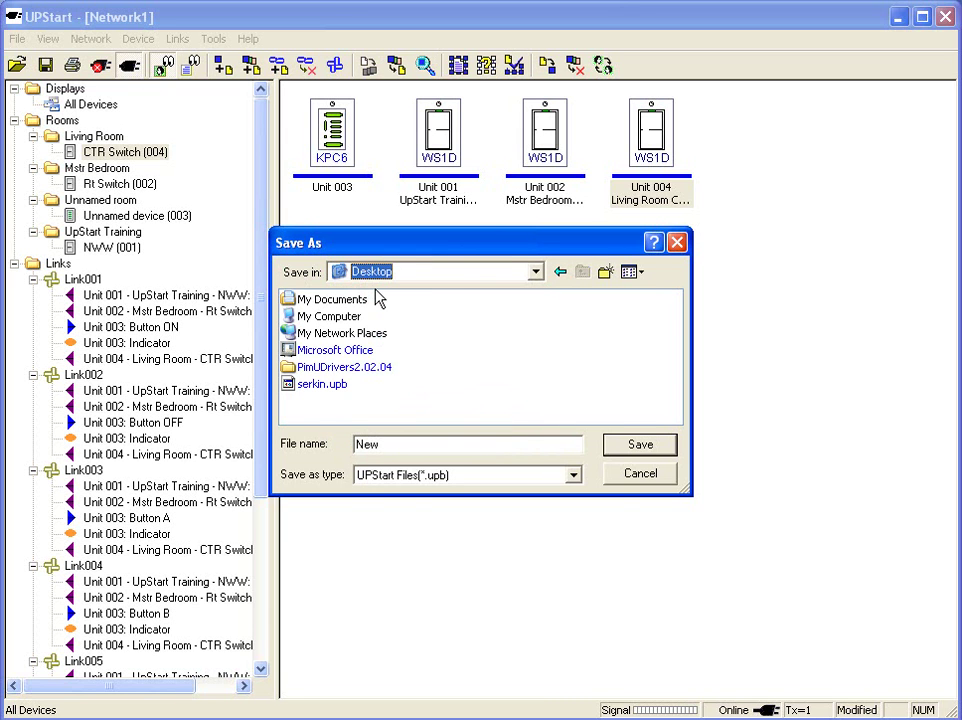
# Make a new Desktop folder named 'UPStart Files' and open it for saving
pyautogui.rightClick(439, 332)
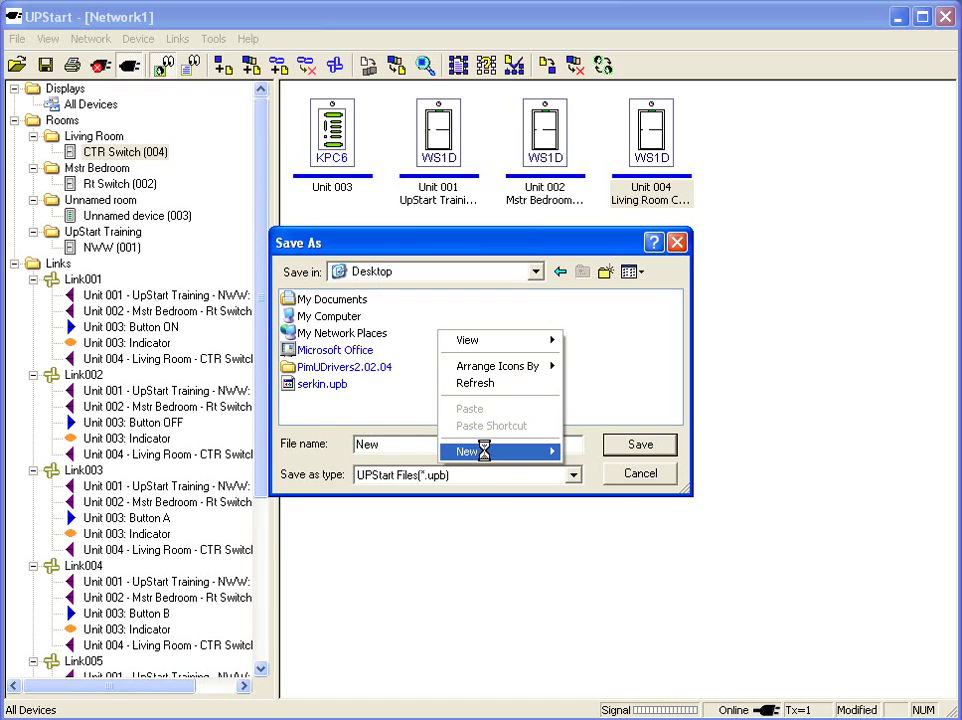
pyautogui.moveTo(490, 452)
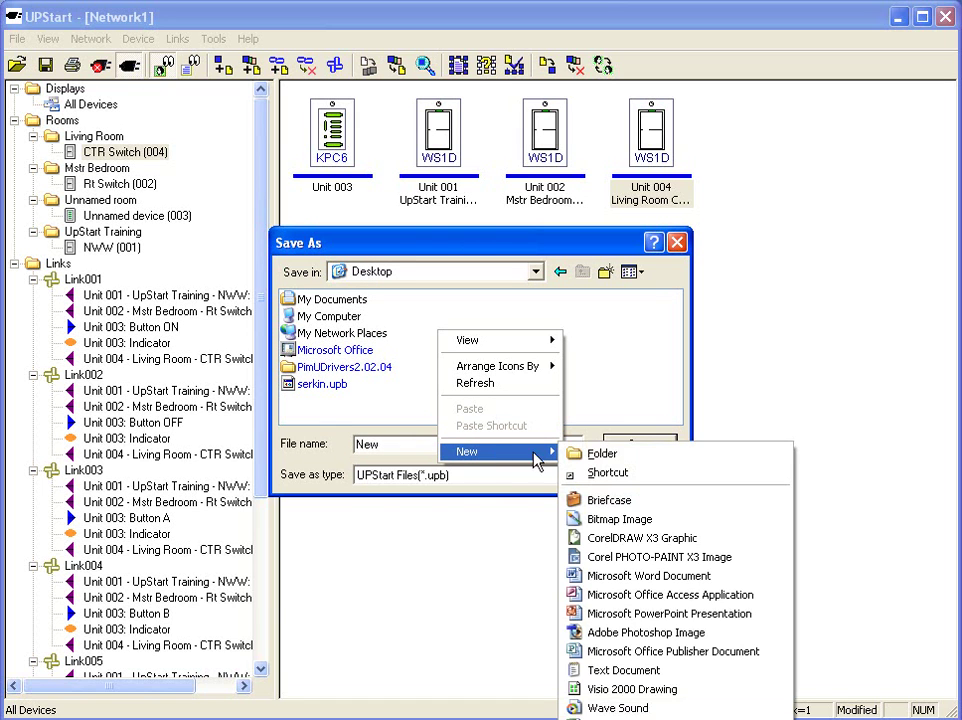
pyautogui.click(603, 454)
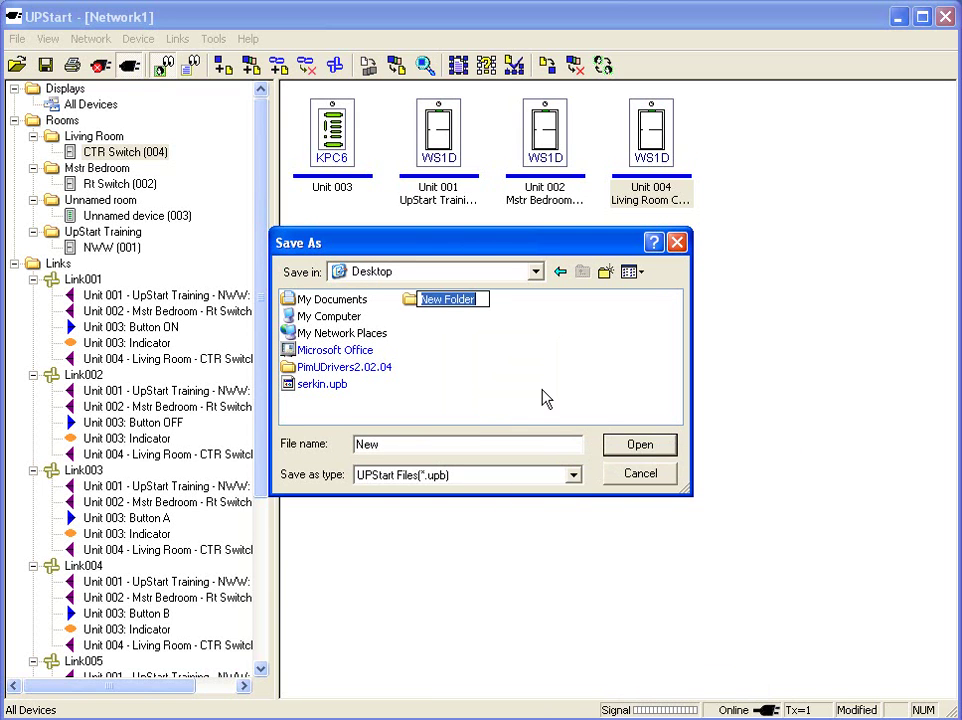
pyautogui.write('UP')
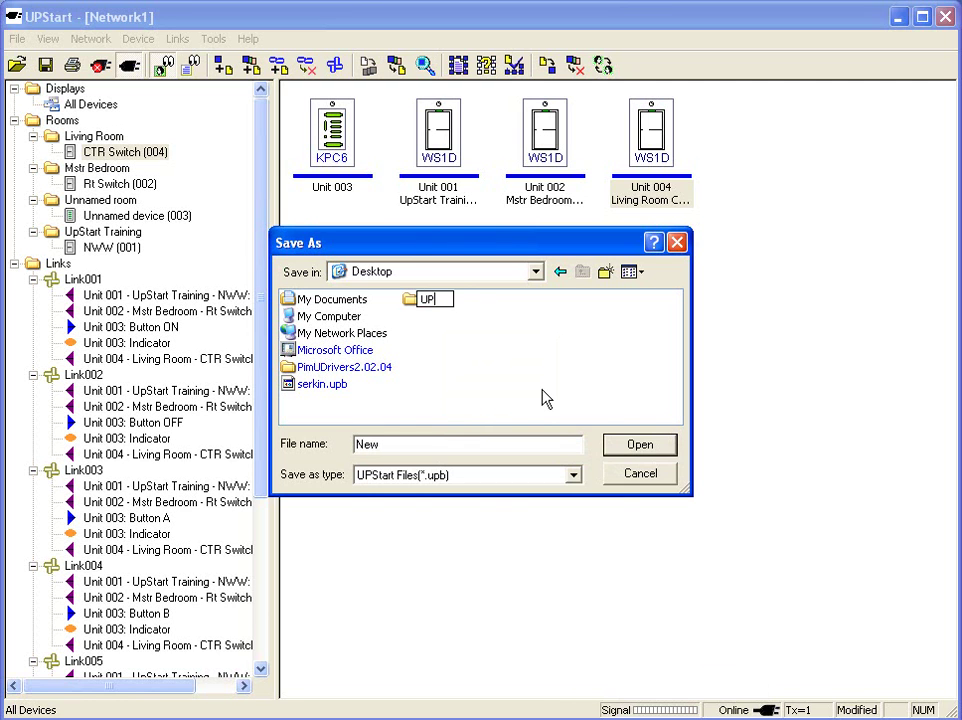
pyautogui.write('Start Files')
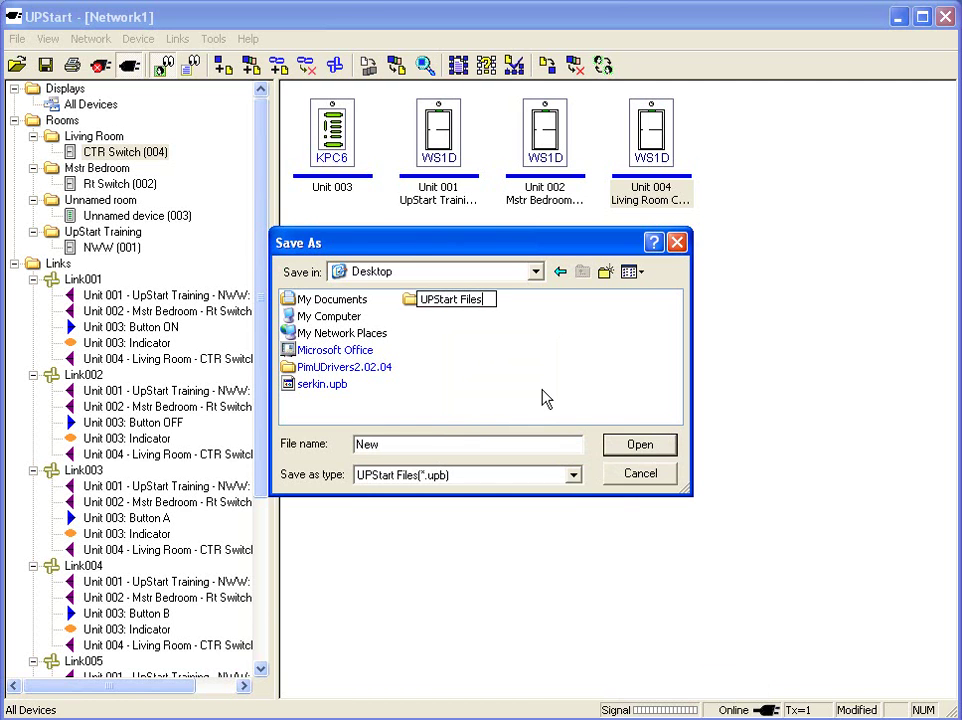
pyautogui.click(640, 445)
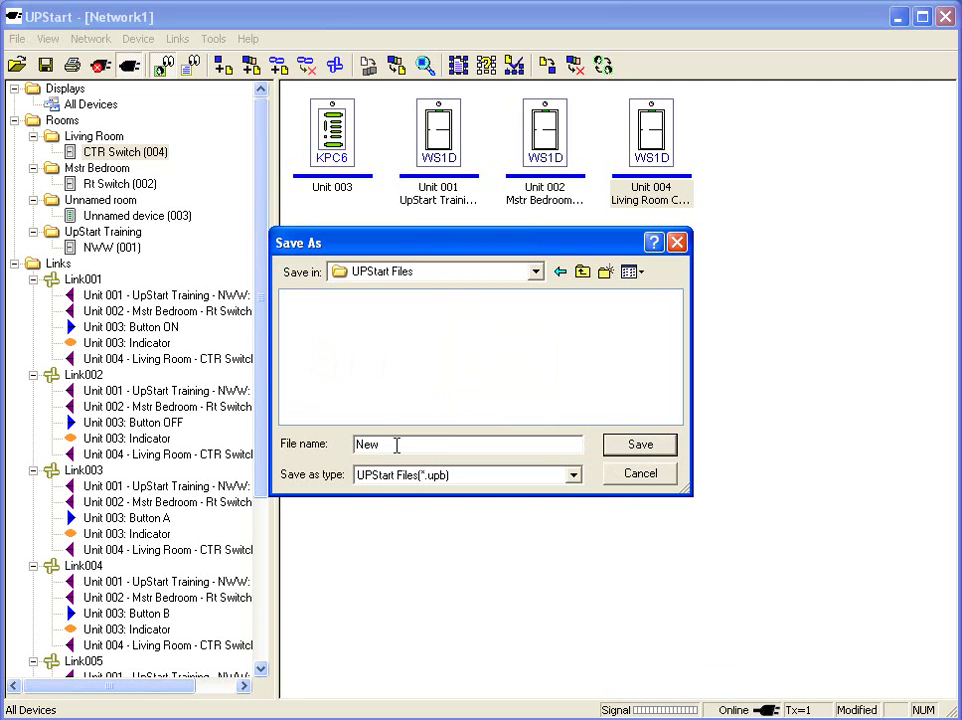
# Replace the file name 'New' with 'Hauk Home' and save the network
pyautogui.moveTo(387, 446); pyautogui.dragTo(333, 450)
pyautogui.write('Hauk Home')
pyautogui.click(643, 448)
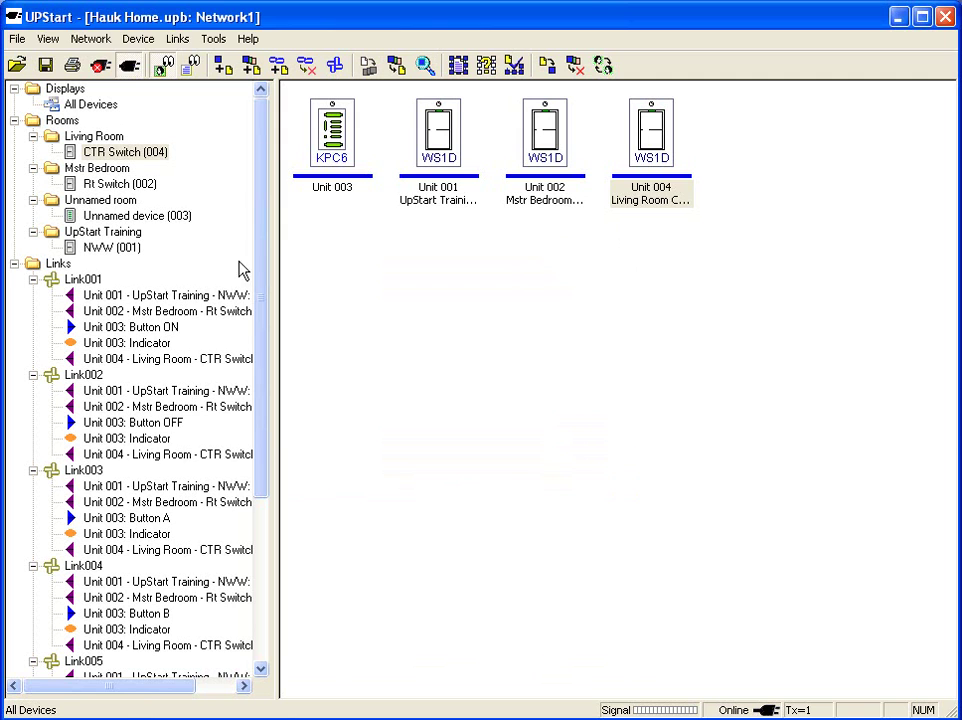